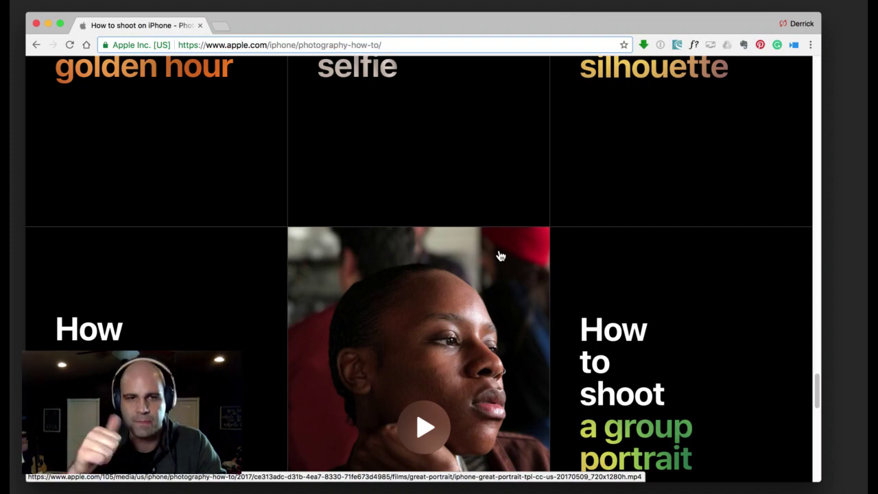
Create a new document from the print preset Letter, 8.5 x 11 inches at 300 ppi
{"action": "mouse_move", "coordinate": [249, 429]}
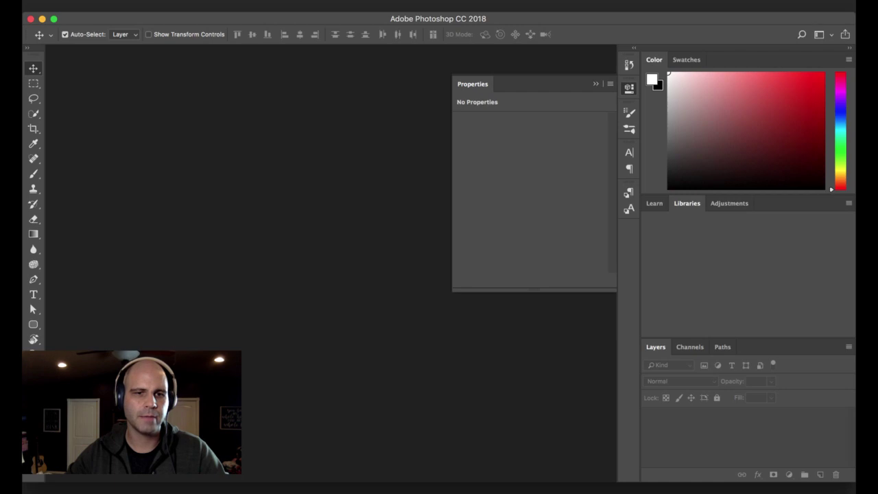
{"action": "left_click", "coordinate": [143, 6]}
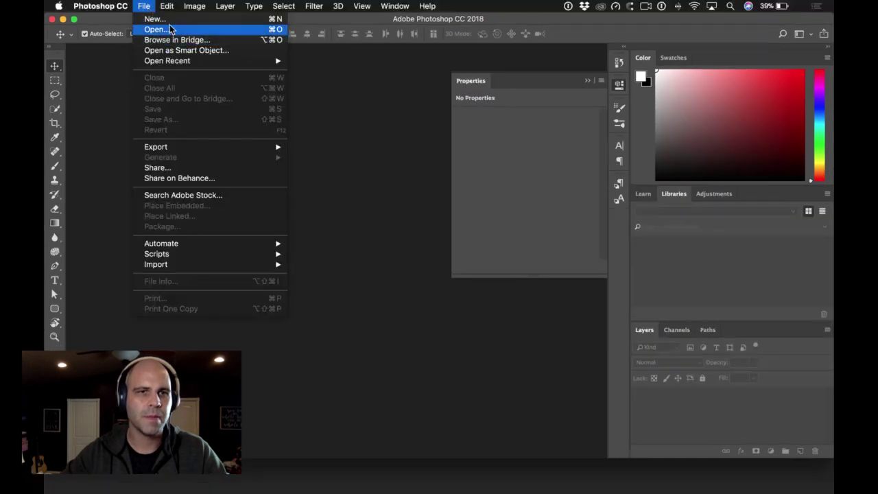
{"action": "left_click", "coordinate": [159, 19]}
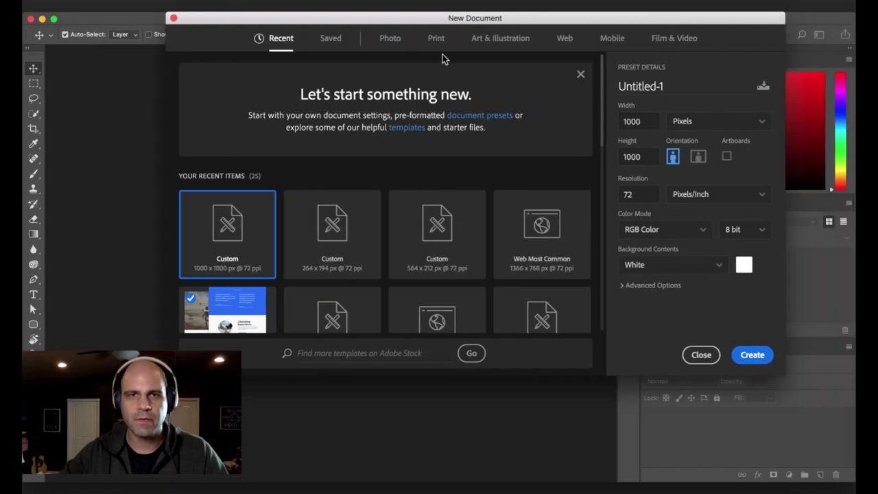
{"action": "left_click", "coordinate": [434, 46]}
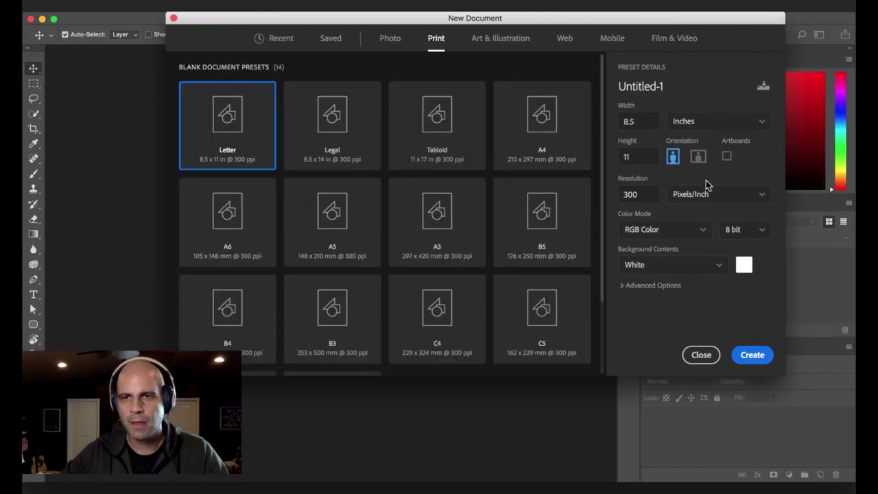
{"action": "left_click", "coordinate": [753, 357]}
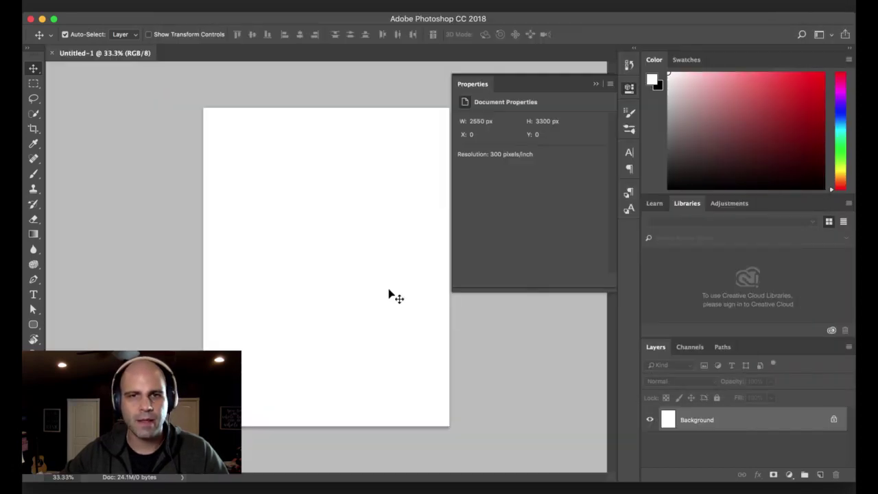
Draw a paragraph text box about 1625 x 1960 px on the page and fill it with Lorem Ipsum placeholder text
{"action": "key", "text": "t"}
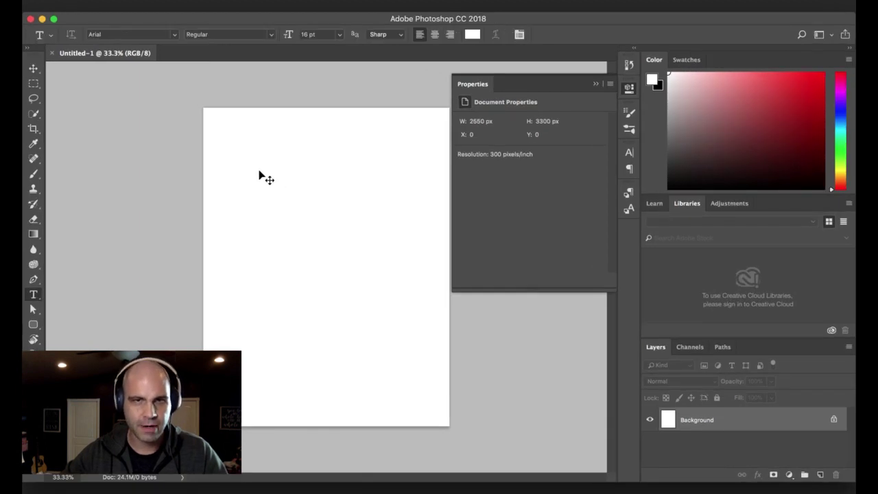
{"action": "left_click_drag", "start_coordinate": [260, 161], "coordinate": [419, 353]}
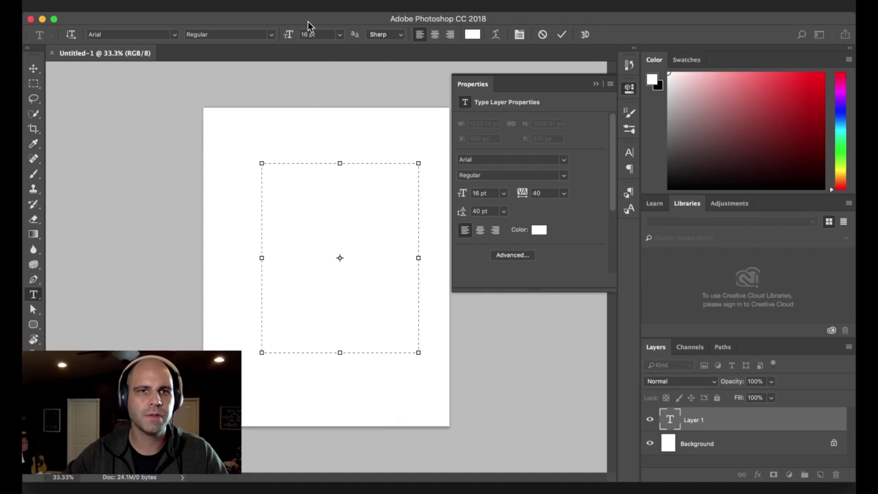
{"action": "left_click", "coordinate": [245, 5]}
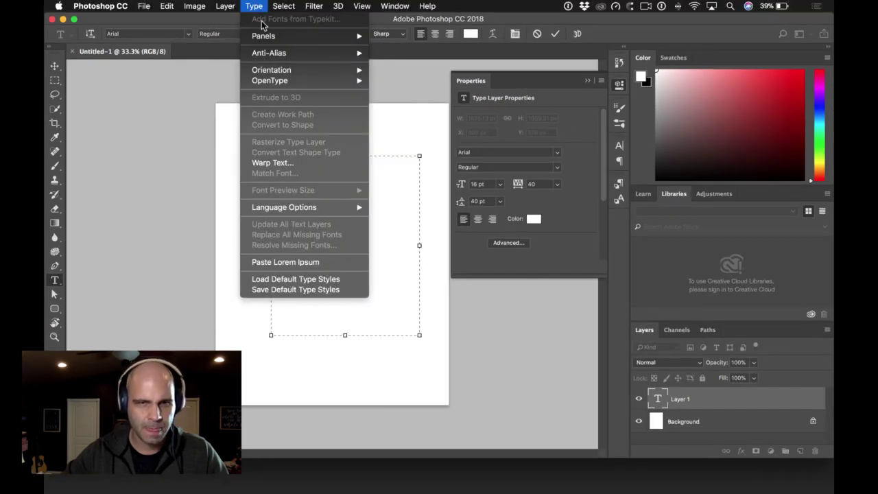
{"action": "left_click", "coordinate": [345, 262]}
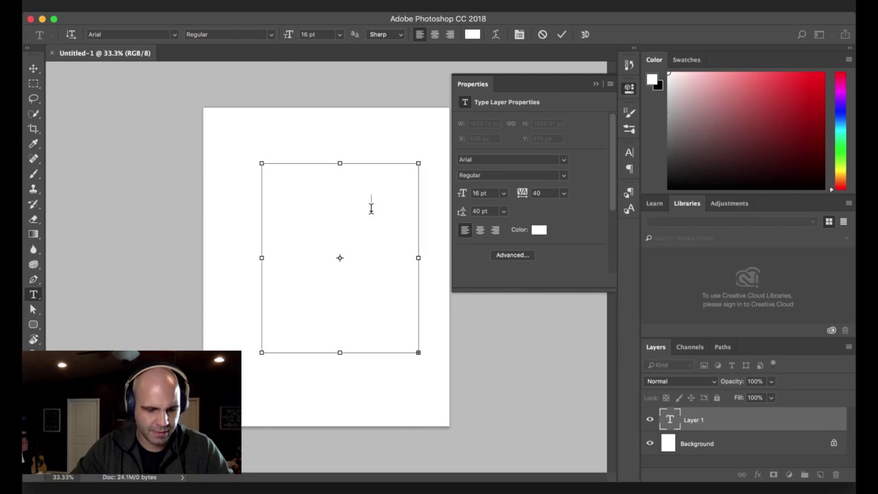
Select all the placeholder text and choose black (000000) as its text color
{"action": "key", "text": "super+a"}
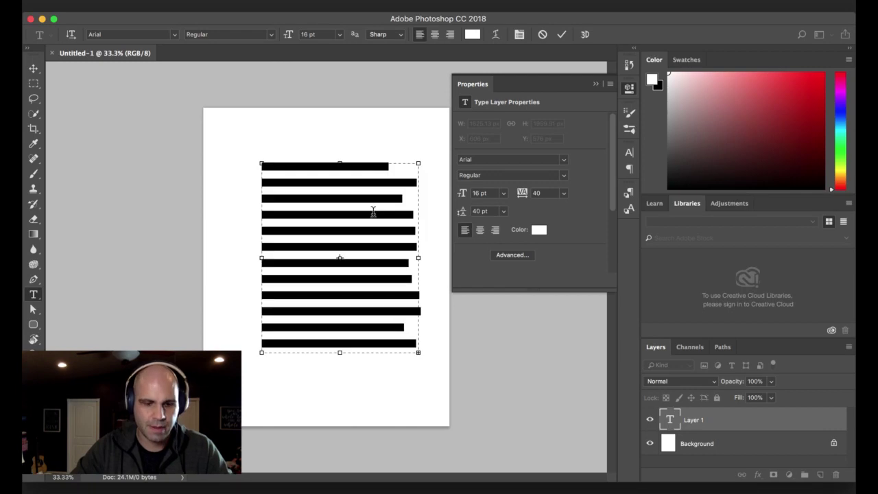
{"action": "left_click", "coordinate": [473, 36]}
{"action": "left_click_drag", "start_coordinate": [369, 114], "coordinate": [212, 272]}
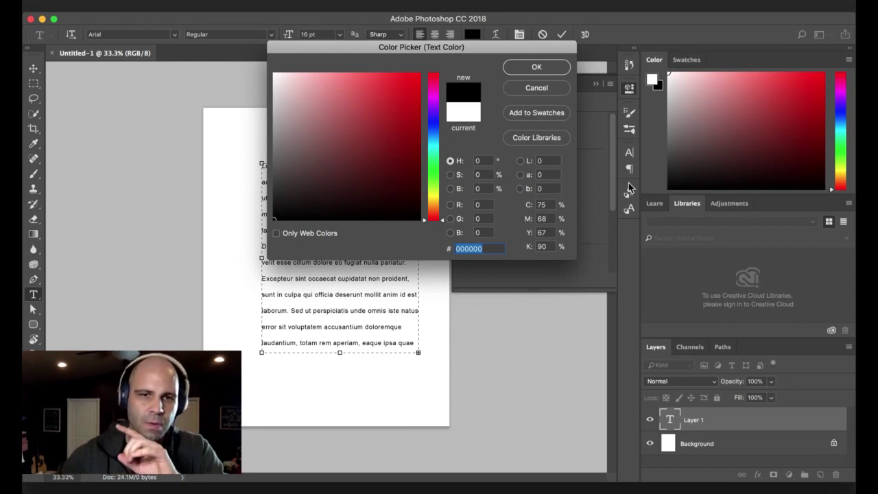
Set the text color to CMYK 0, 0, 0, 100, accept it and commit the paragraph text
{"action": "left_click", "coordinate": [542, 205]}
{"action": "type", "text": "0"}
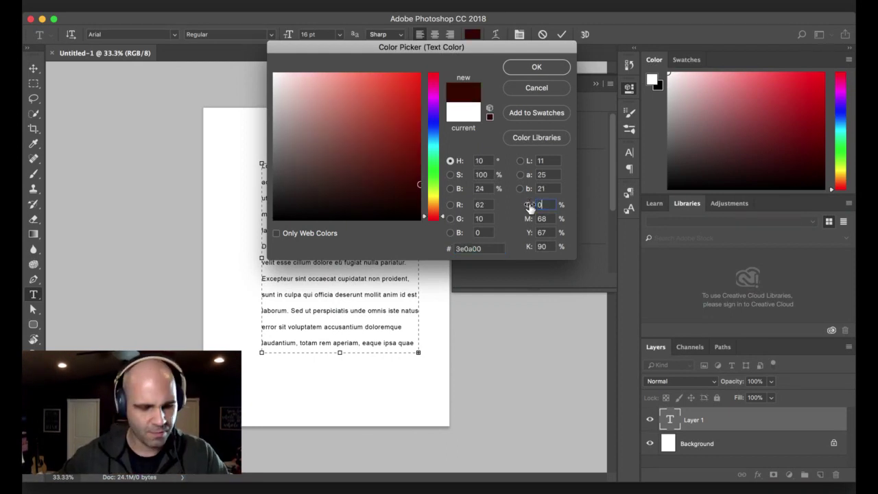
{"action": "key", "text": "Tab"}
{"action": "type", "text": "0"}
{"action": "key", "text": "Tab"}
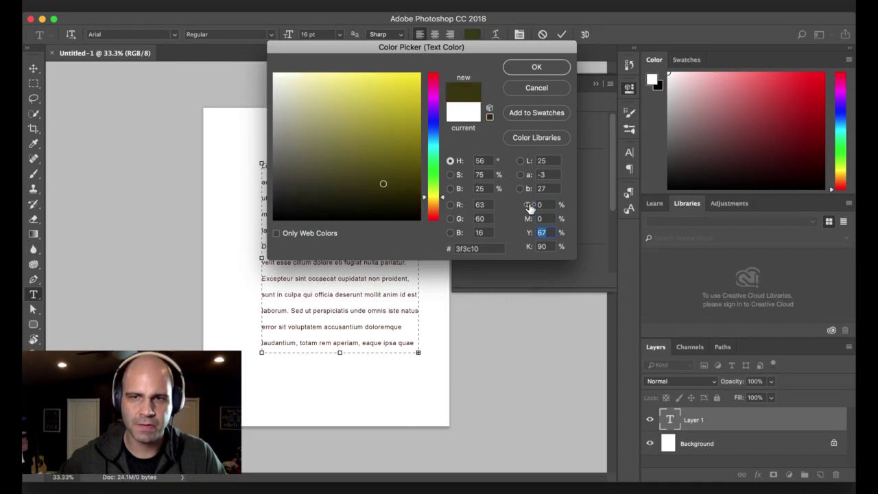
{"action": "type", "text": "0"}
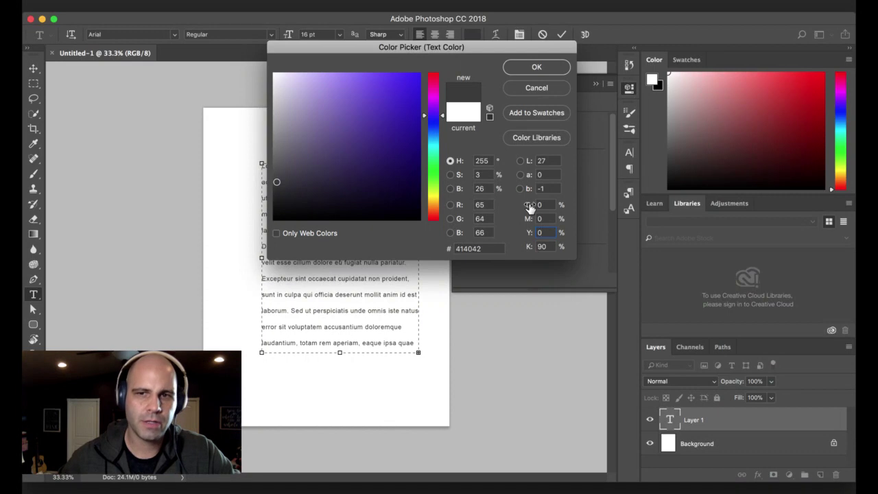
{"action": "double_click", "coordinate": [549, 246]}
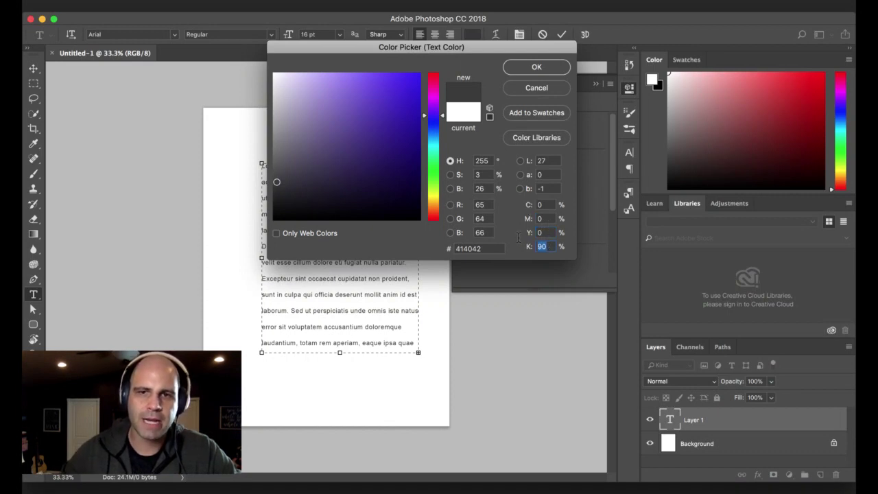
{"action": "type", "text": "100"}
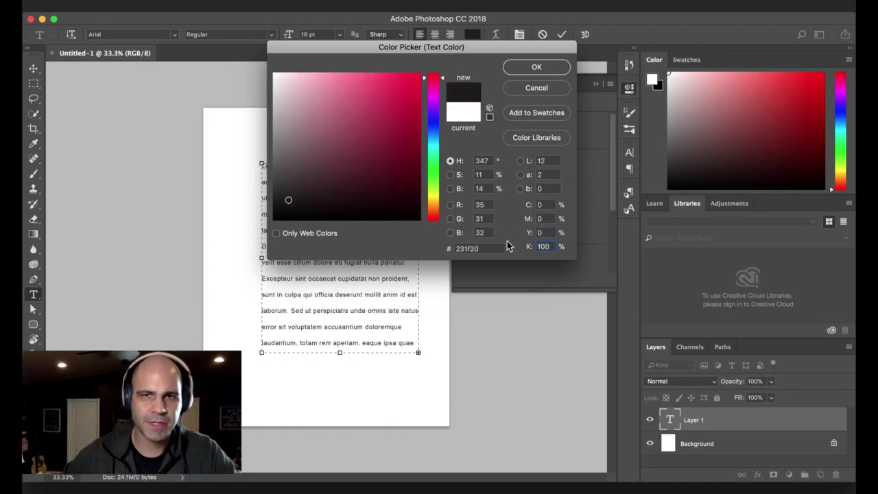
{"action": "left_click", "coordinate": [536, 68]}
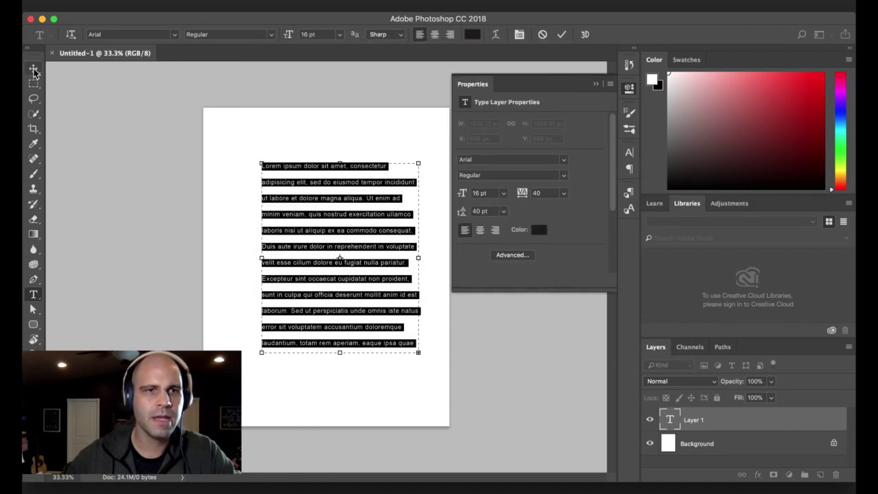
{"action": "left_click", "coordinate": [282, 220]}
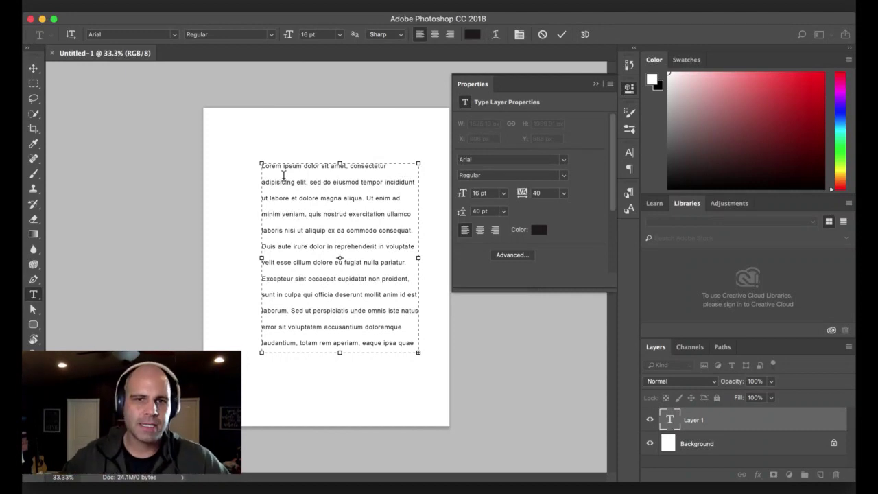
{"action": "key", "text": "ctrl+Return"}
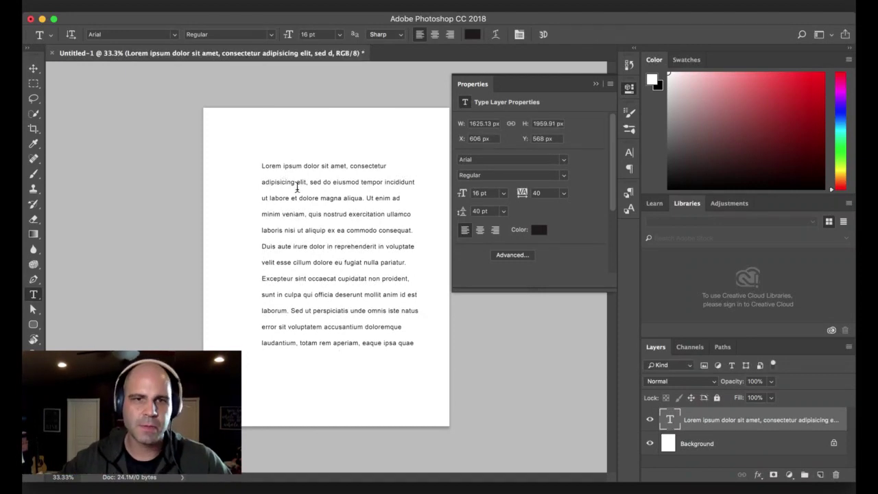
Move the paragraph lower on the page and paste its opening words "Lorem ipsum dolor sit amet" as a separate text line above it
{"action": "key", "text": "v"}
{"action": "left_click_drag", "start_coordinate": [314, 186], "coordinate": [222, 198]}
{"action": "key", "text": "ctrl+c"}
{"action": "key", "text": "t"}
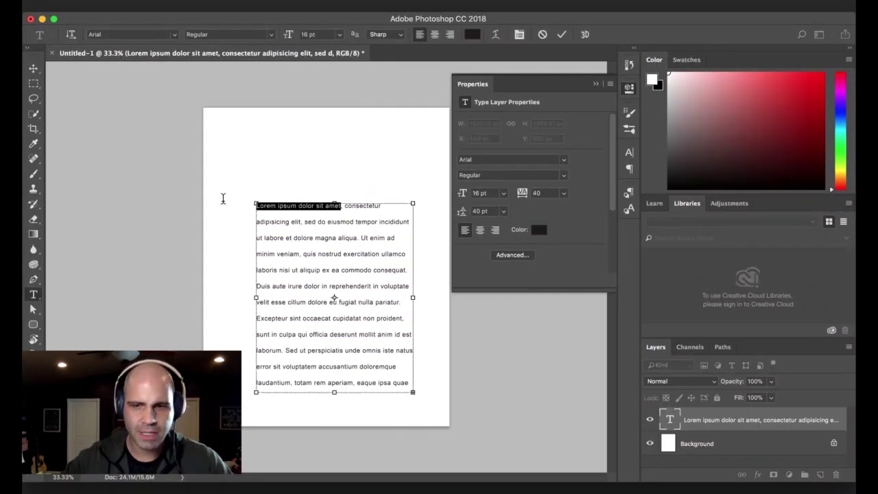
{"action": "left_click", "coordinate": [223, 202]}
{"action": "left_click", "coordinate": [255, 166]}
{"action": "key", "text": "ctrl+v"}
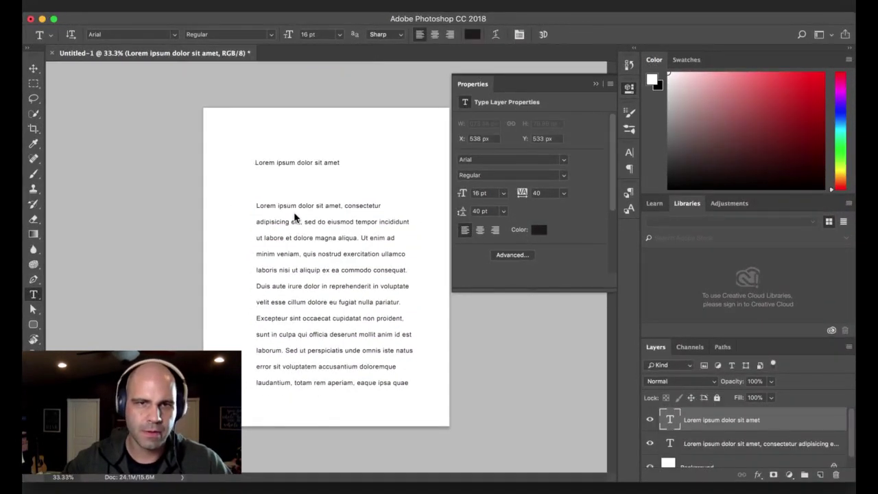
{"action": "key", "text": "ctrl+Return"}
Scale the heading line up to about 26.73 pt and place it just above the paragraph, aligned with its left edge
{"action": "key", "text": "ctrl+t"}
{"action": "left_click_drag", "start_coordinate": [340, 167], "coordinate": [374, 179]}
{"action": "key", "text": "Return"}
{"action": "key", "text": "v"}
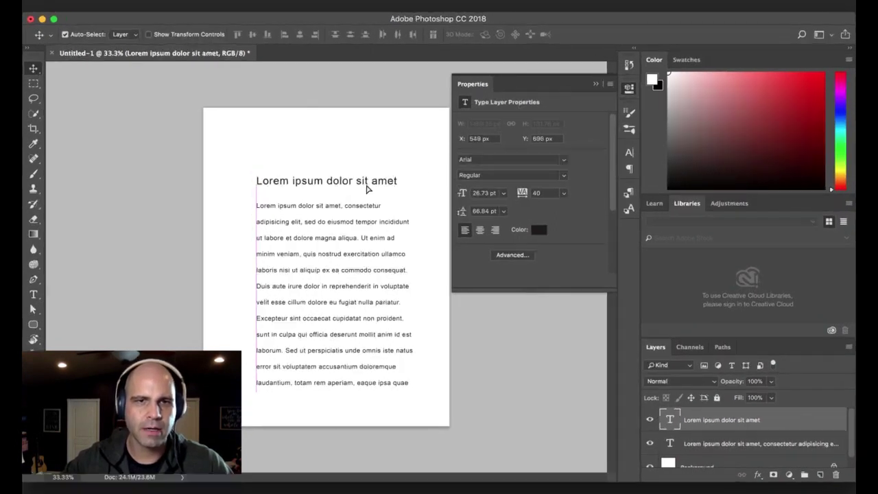
Change the whole heading's font to LunchBox Regular
{"action": "double_click", "coordinate": [372, 182]}
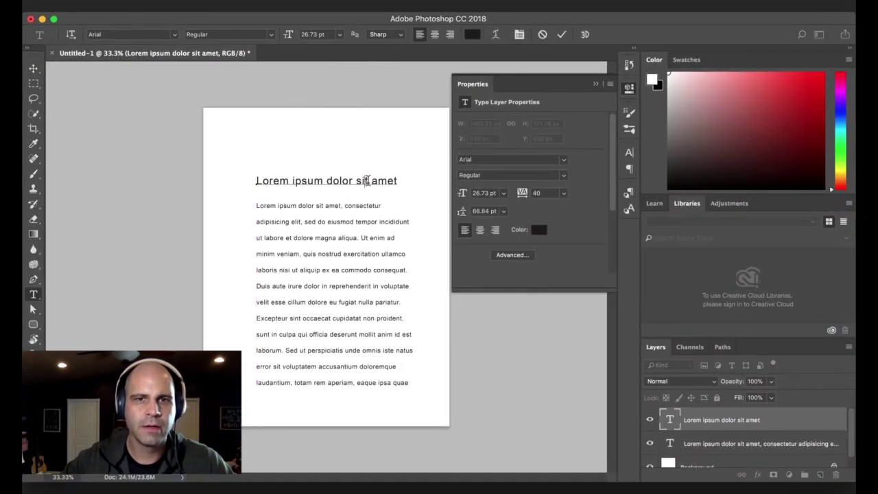
{"action": "key", "text": "ctrl+a"}
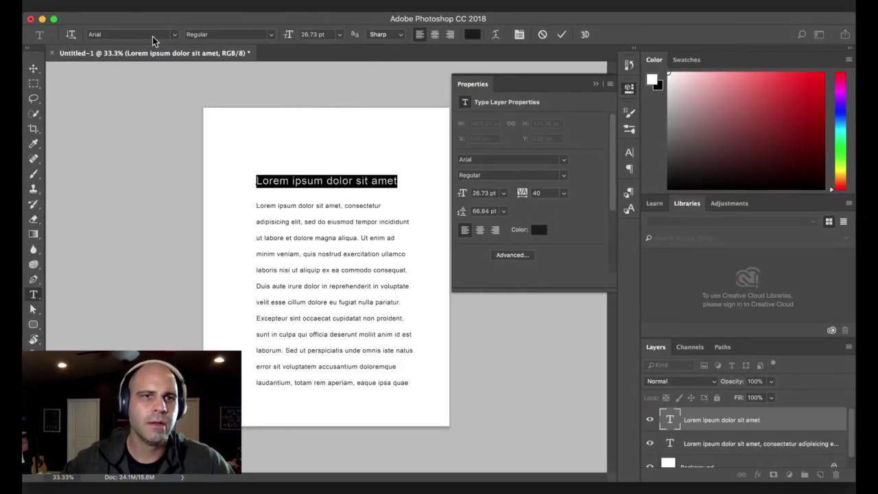
{"action": "left_click", "coordinate": [154, 35]}
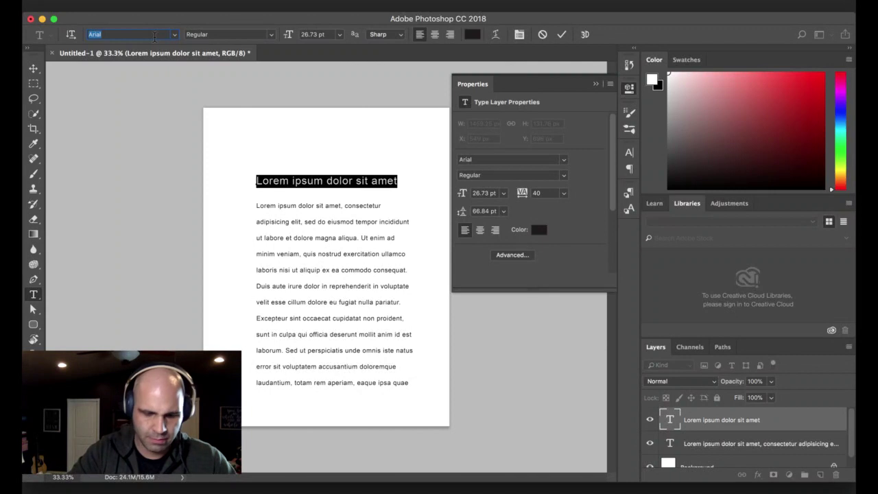
{"action": "type", "text": "lunch"}
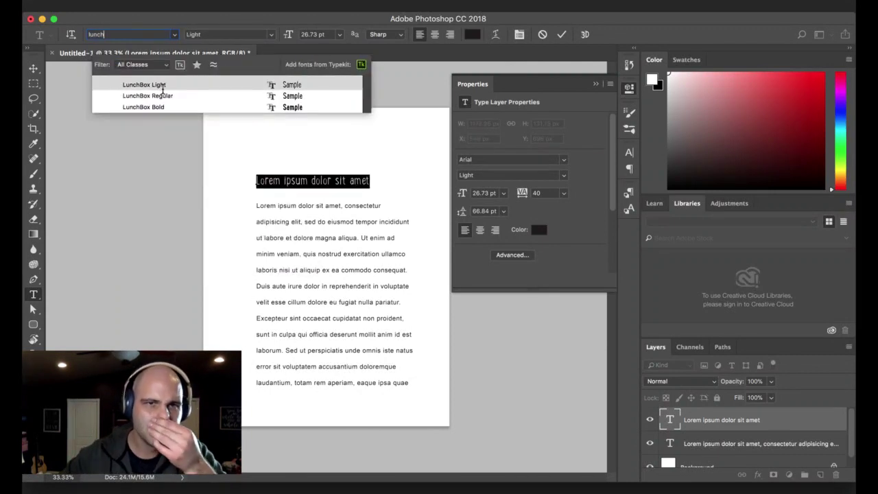
{"action": "left_click", "coordinate": [158, 100]}
{"action": "key", "text": "ctrl+Return"}
Scale the LunchBox heading up to about 33.65 pt so it spans nearly the paragraph's width
{"action": "key", "text": "ctrl+t"}
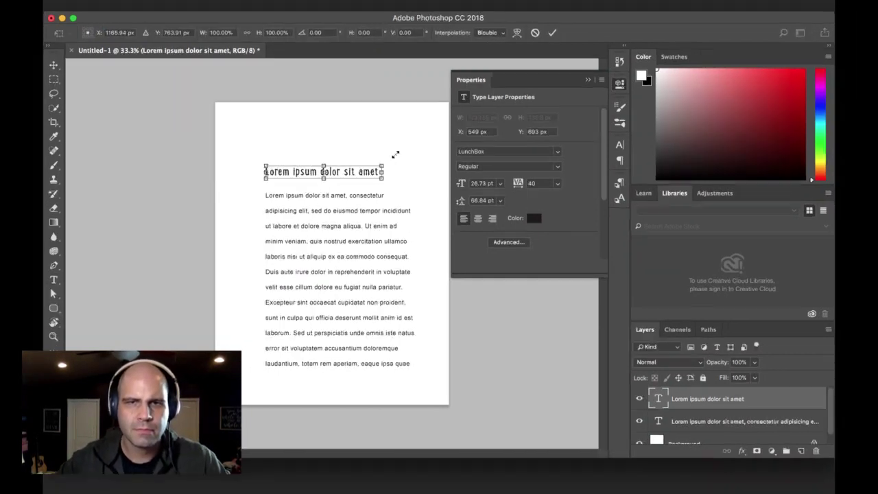
{"action": "mouse_move", "coordinate": [395, 154]}
{"action": "left_mouse_down"}
{"action": "mouse_move", "coordinate": [409, 142]}
{"action": "mouse_move", "coordinate": [406, 149]}
{"action": "left_mouse_up"}
{"action": "key", "text": "Return"}
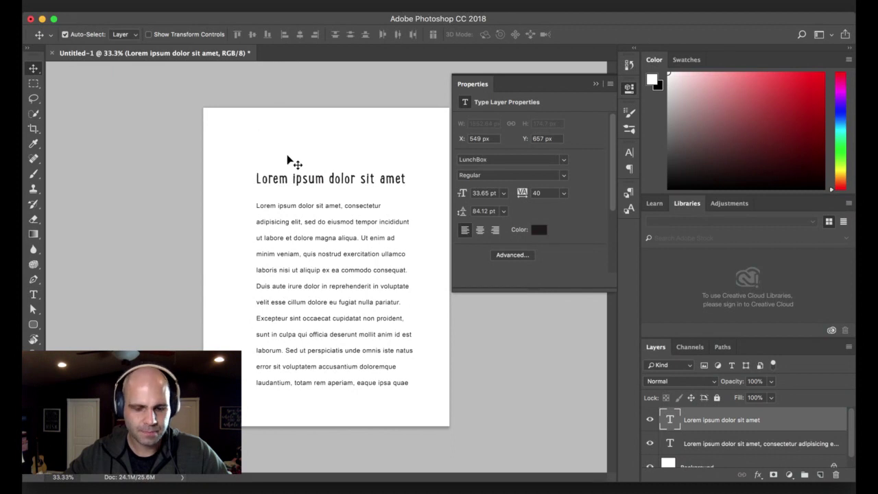
Start a new point text above the heading and insert Lorem Ipsum placeholder text into it
{"action": "key", "text": "t"}
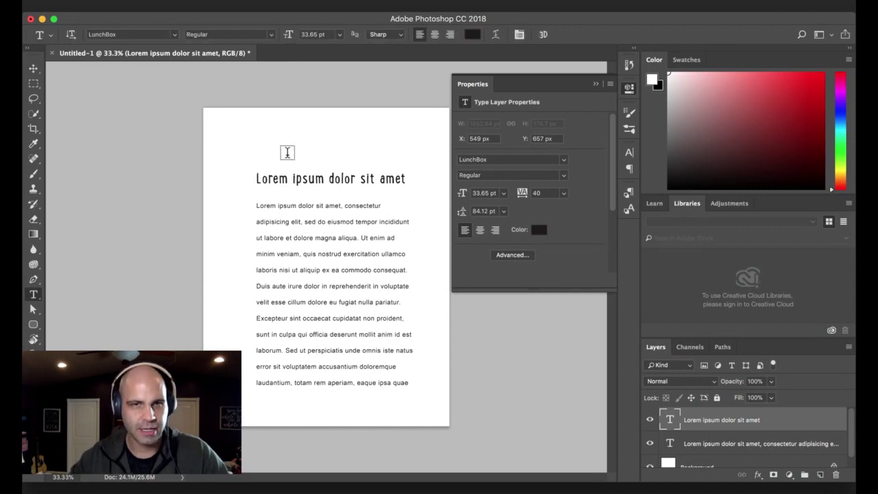
{"action": "left_click", "coordinate": [263, 135]}
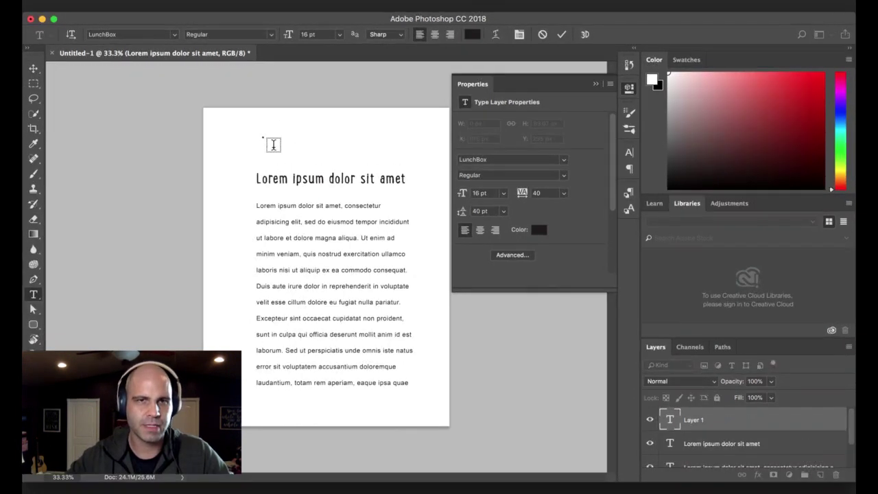
{"action": "left_click", "coordinate": [255, 5]}
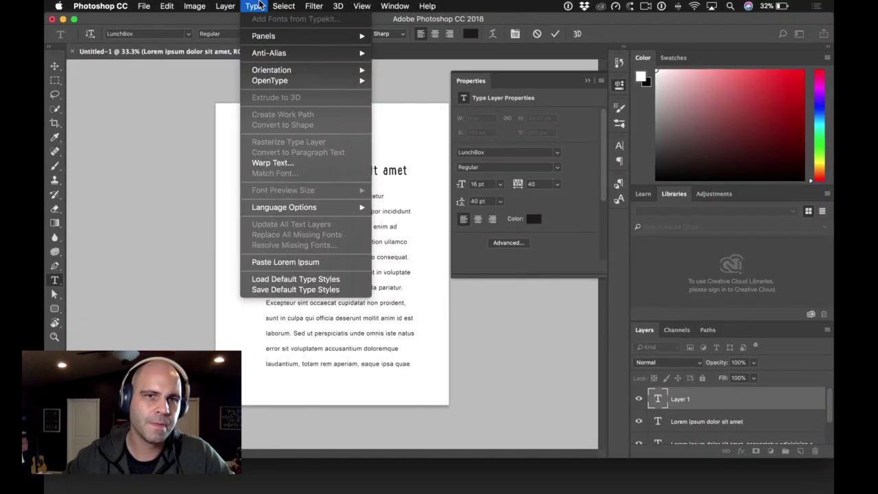
{"action": "left_click", "coordinate": [316, 263]}
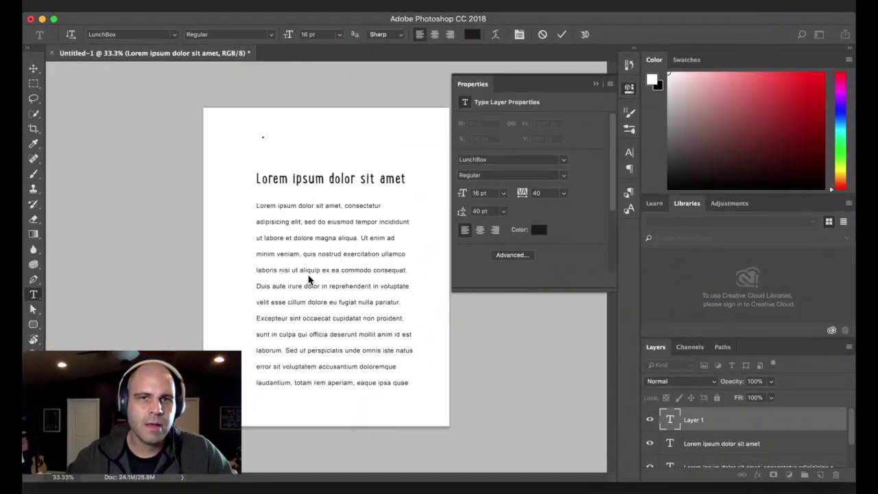
Commit the new text line, switch to Chrome and open lipsum.com in a new tab
{"action": "key", "text": "super+Return"}
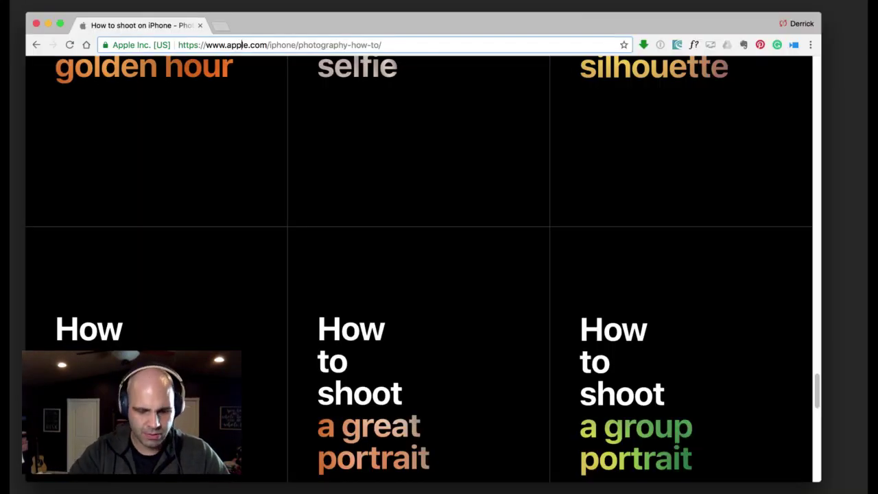
{"action": "key", "text": "super+t"}
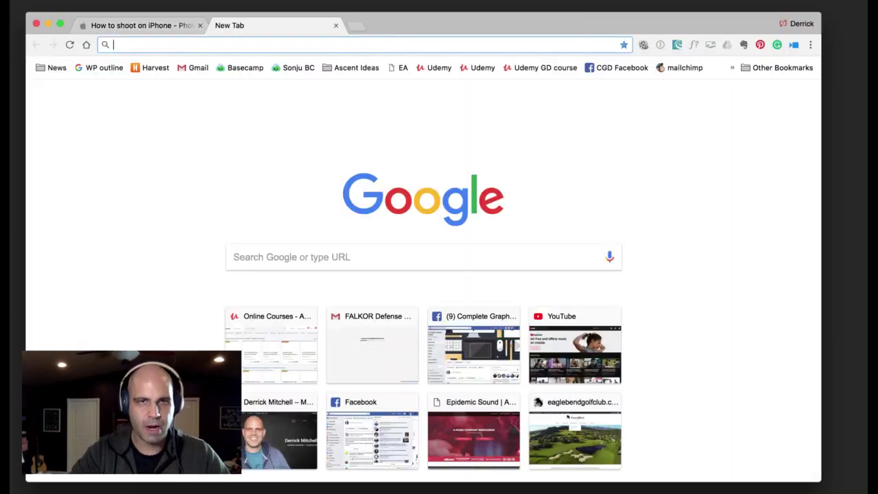
{"action": "type", "text": "lipsum.com"}
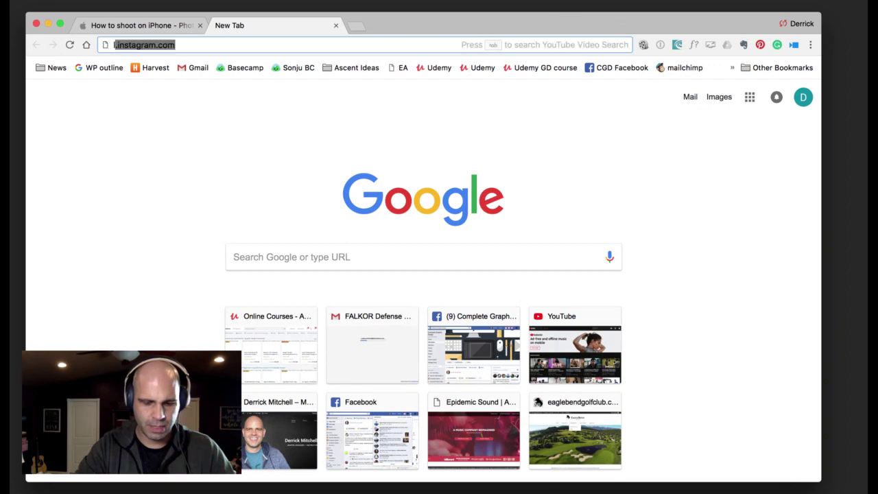
{"action": "key", "text": "Return"}
Open lorem2.com in another new browser tab
{"action": "key", "text": "super+t"}
{"action": "type", "text": "lorem2.com"}
{"action": "key", "text": "Return"}
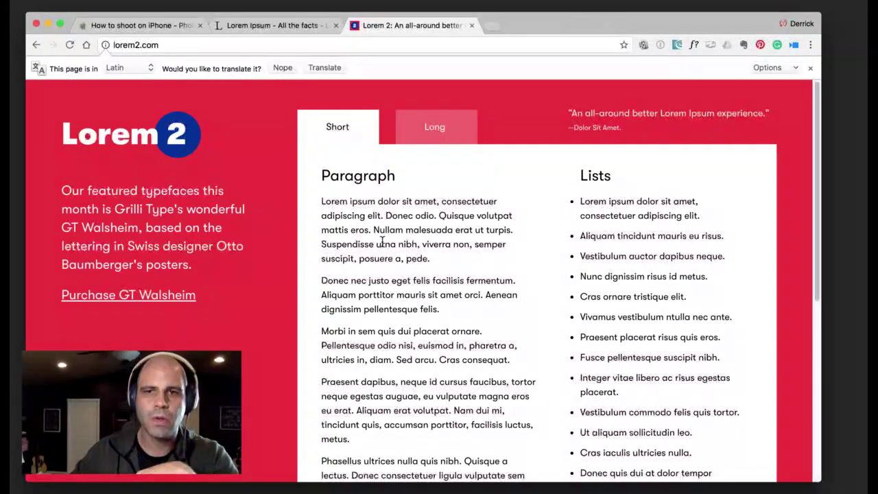
Examine the short placeholder paragraphs and lists offered on lorem2.com
{"action": "scroll", "coordinate": [384, 237], "scroll_direction": "down", "scroll_amount": 5}
{"action": "scroll", "coordinate": [385, 243], "scroll_direction": "up", "scroll_amount": 5}
{"action": "left_click_drag", "start_coordinate": [322, 184], "coordinate": [402, 345]}
{"action": "left_click", "coordinate": [402, 345]}
{"action": "scroll", "coordinate": [413, 350], "scroll_direction": "down", "scroll_amount": 1}
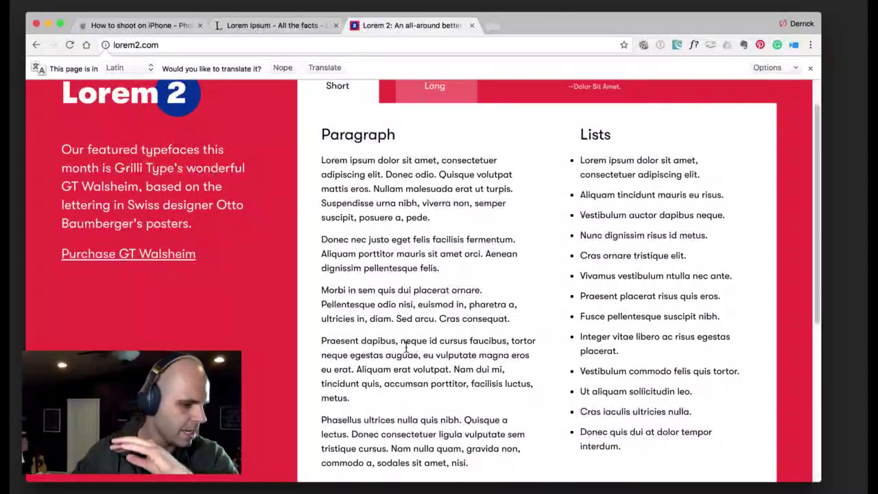
{"action": "left_click_drag", "start_coordinate": [584, 161], "coordinate": [412, 175]}
{"action": "left_click", "coordinate": [633, 335]}
{"action": "scroll", "coordinate": [635, 320], "scroll_direction": "up", "scroll_amount": 1}
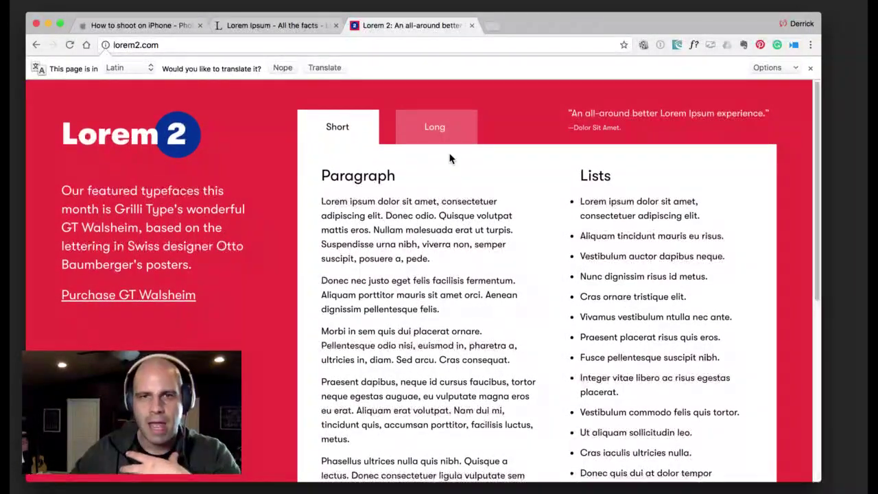
Show the Long version of the placeholder text on lorem2.com and look through its paragraphs and lists
{"action": "left_click", "coordinate": [433, 130]}
{"action": "scroll", "coordinate": [435, 255], "scroll_direction": "down", "scroll_amount": 1}
{"action": "scroll", "coordinate": [434, 255], "scroll_direction": "down", "scroll_amount": 20}
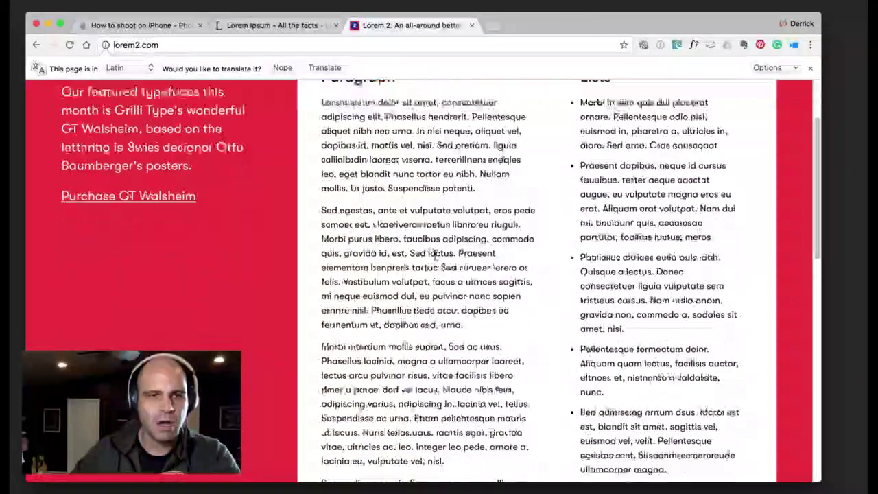
{"action": "scroll", "coordinate": [516, 229], "scroll_direction": "up", "scroll_amount": 10}
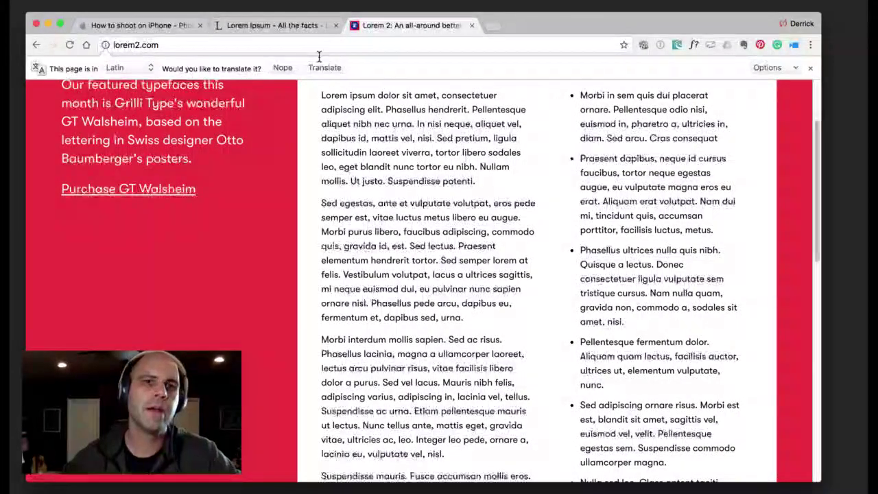
Return to the open lipsum.com page and look through it for the Lorem Ipsum generator options
{"action": "left_click", "coordinate": [294, 26]}
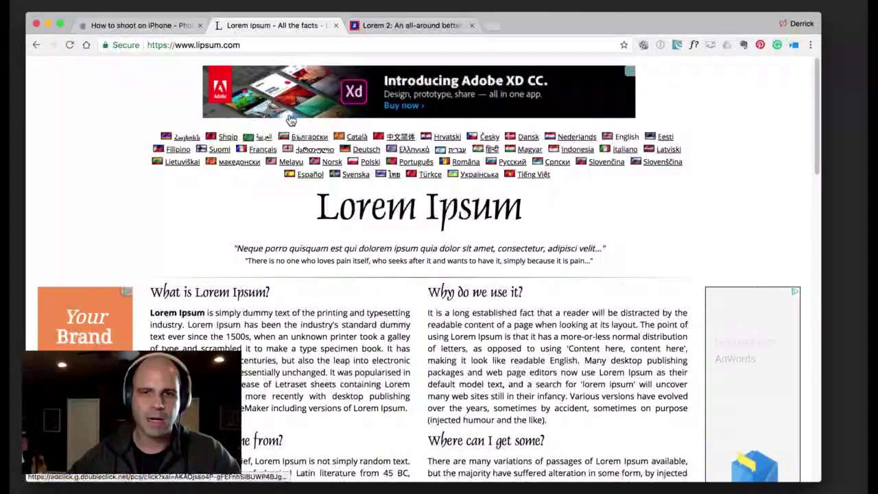
{"action": "scroll", "coordinate": [443, 246], "scroll_direction": "down", "scroll_amount": 5}
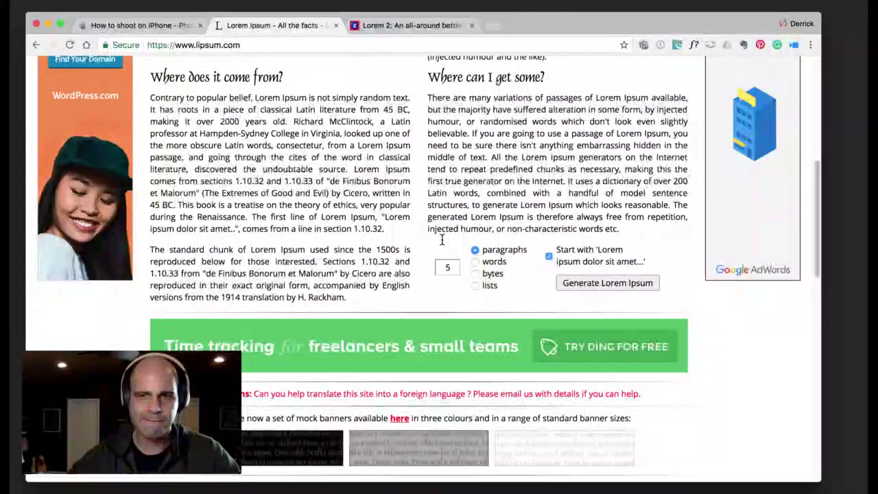
{"action": "scroll", "coordinate": [446, 240], "scroll_direction": "down", "scroll_amount": 1}
{"action": "scroll", "coordinate": [477, 215], "scroll_direction": "up", "scroll_amount": 10}
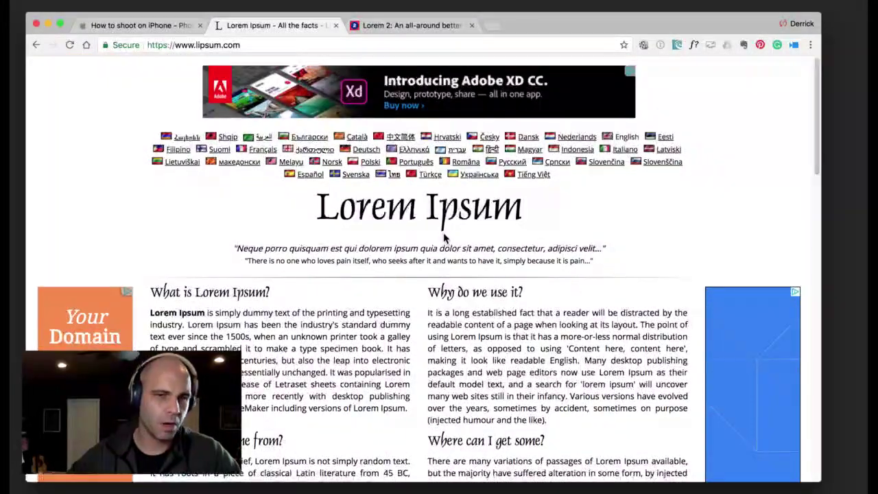
{"action": "scroll", "coordinate": [446, 237], "scroll_direction": "down", "scroll_amount": 7}
{"action": "scroll", "coordinate": [528, 190], "scroll_direction": "up", "scroll_amount": 1}
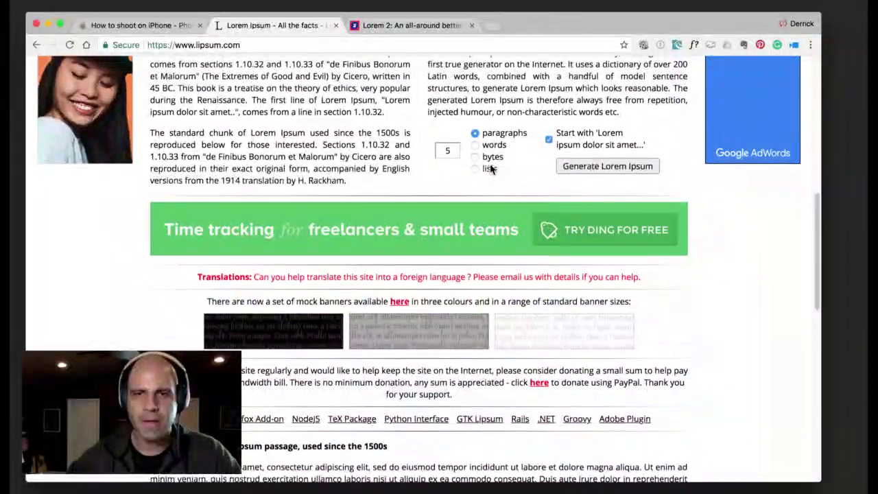
Try the generator's words, bytes and paragraphs units, and toggle the "Start with 'Lorem ipsum dolor sit amet...'" option off and on
{"action": "left_click", "coordinate": [475, 146]}
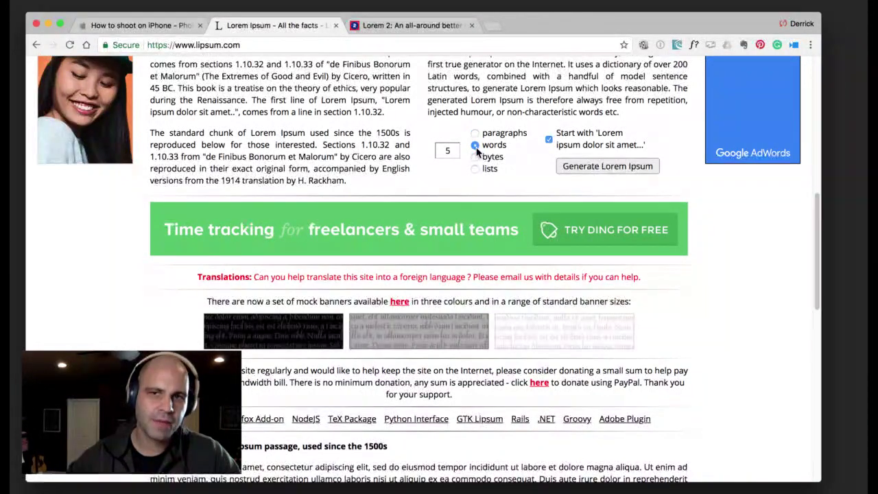
{"action": "left_click", "coordinate": [476, 157]}
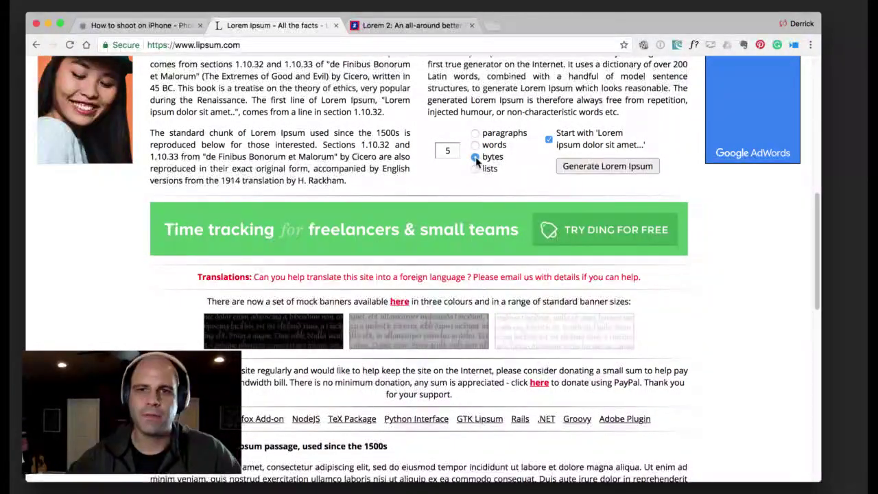
{"action": "left_click", "coordinate": [549, 140]}
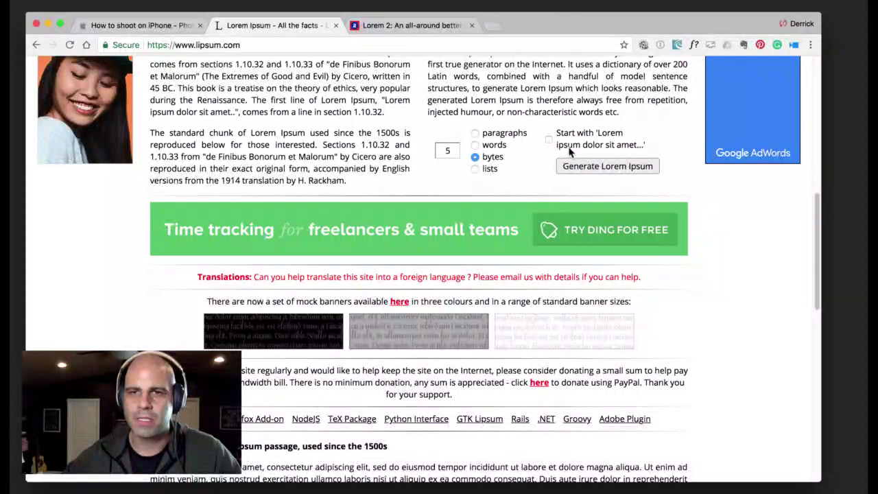
{"action": "left_click", "coordinate": [549, 140]}
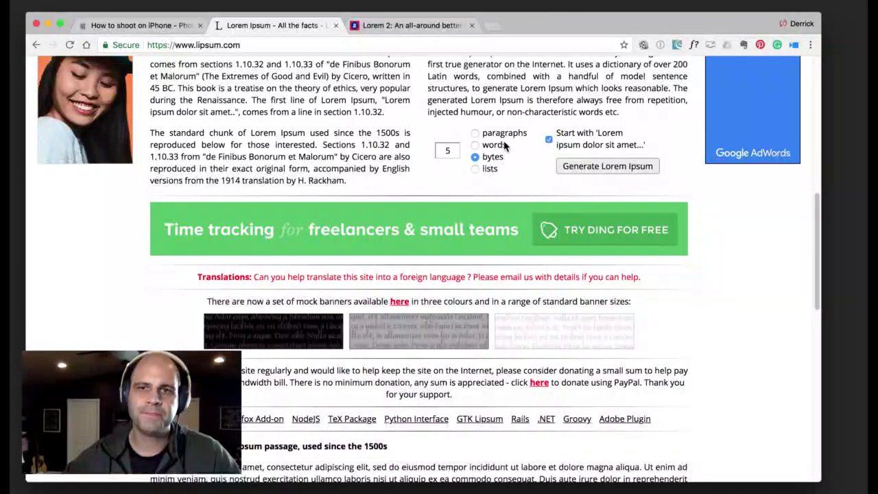
{"action": "left_click", "coordinate": [475, 134]}
Generate 350 words of Lorem Ipsum that start with "Lorem ipsum dolor sit amet..."
{"action": "left_click", "coordinate": [476, 144]}
{"action": "left_click", "coordinate": [447, 150]}
{"action": "left_click_drag", "start_coordinate": [450, 149], "coordinate": [436, 148]}
{"action": "type", "text": "350"}
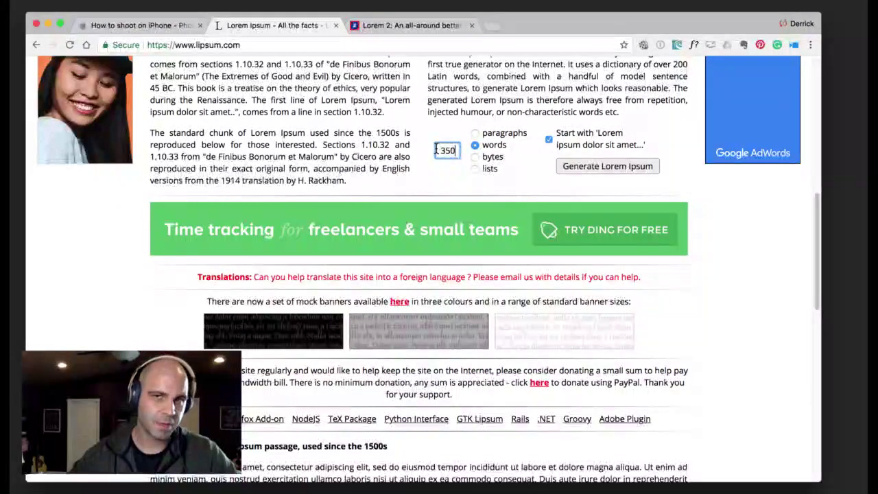
{"action": "left_click", "coordinate": [614, 168]}
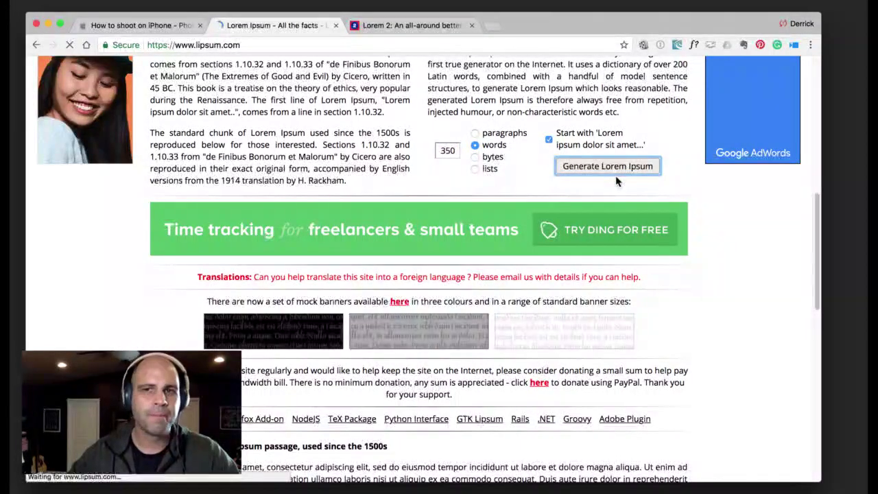